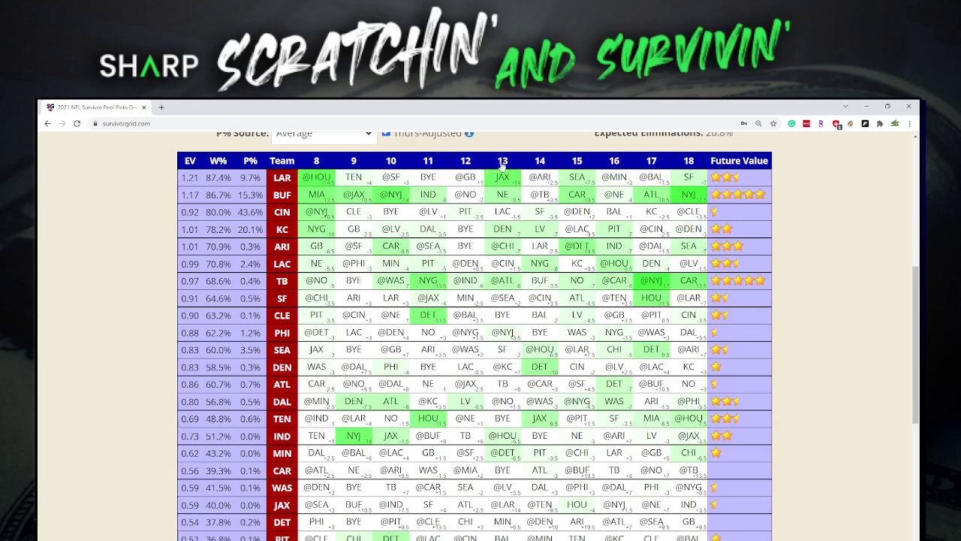
Sort the survivor grid by week 13 with the biggest favourites first, then restore the same ordering for week 8
{"action": "left_click", "coordinate": [502, 162]}
{"action": "left_click", "coordinate": [501, 161]}
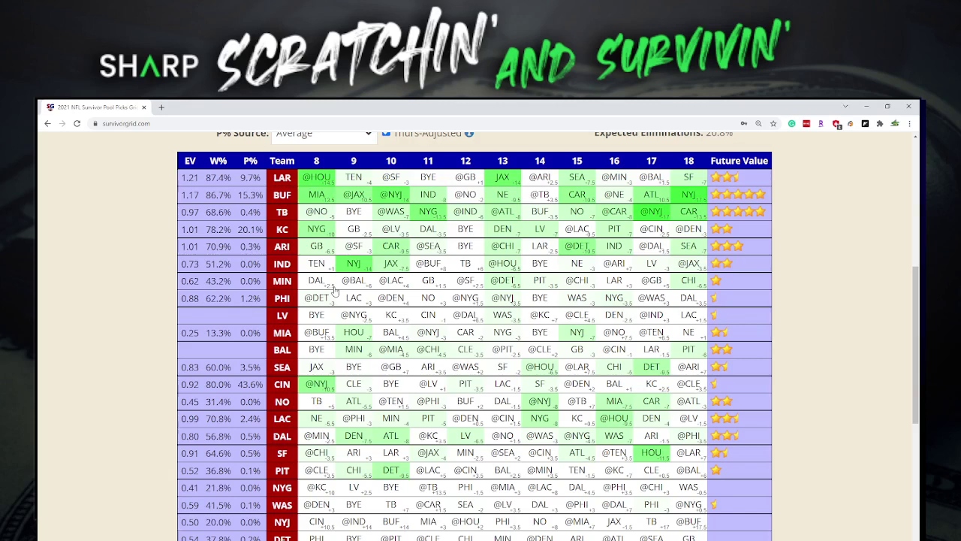
{"action": "left_click", "coordinate": [318, 161]}
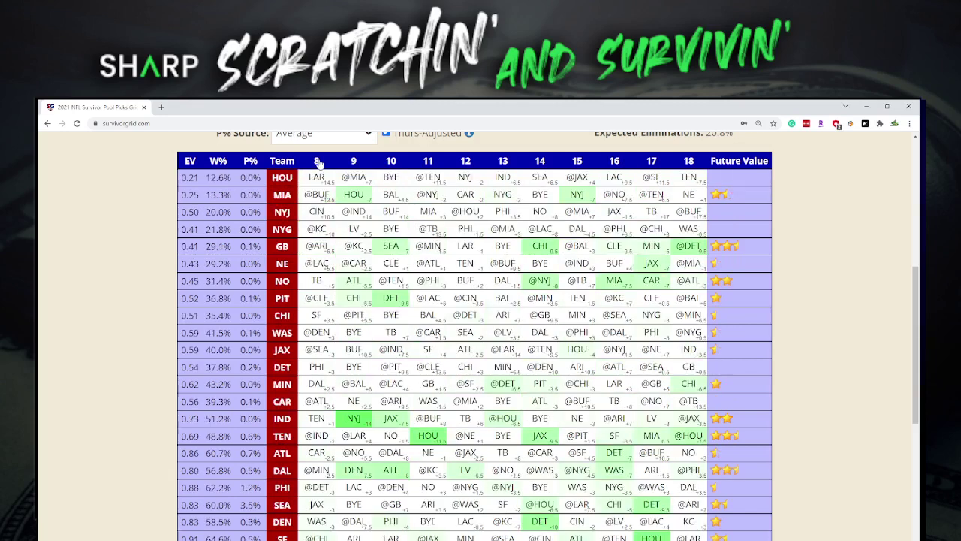
{"action": "left_click", "coordinate": [318, 161]}
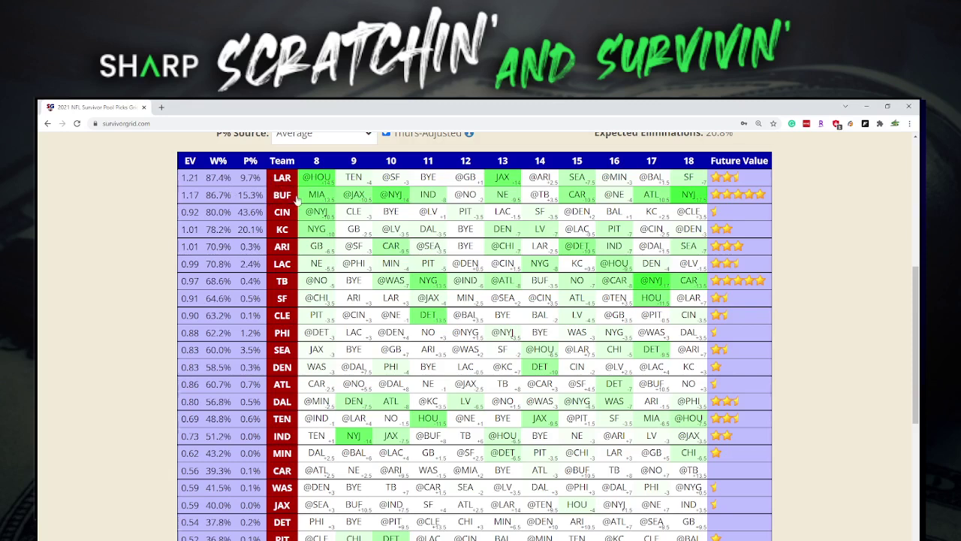
Sort the survivor grid by weeks 9, 10 and 11 in turn, with each week's biggest favourites first
{"action": "left_click", "coordinate": [360, 163]}
{"action": "left_click", "coordinate": [360, 164]}
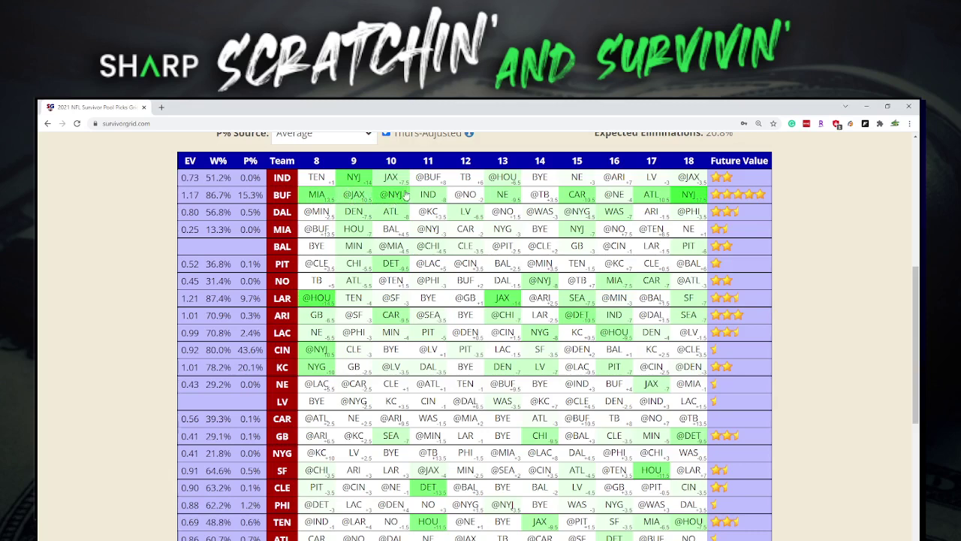
{"action": "left_click", "coordinate": [395, 165]}
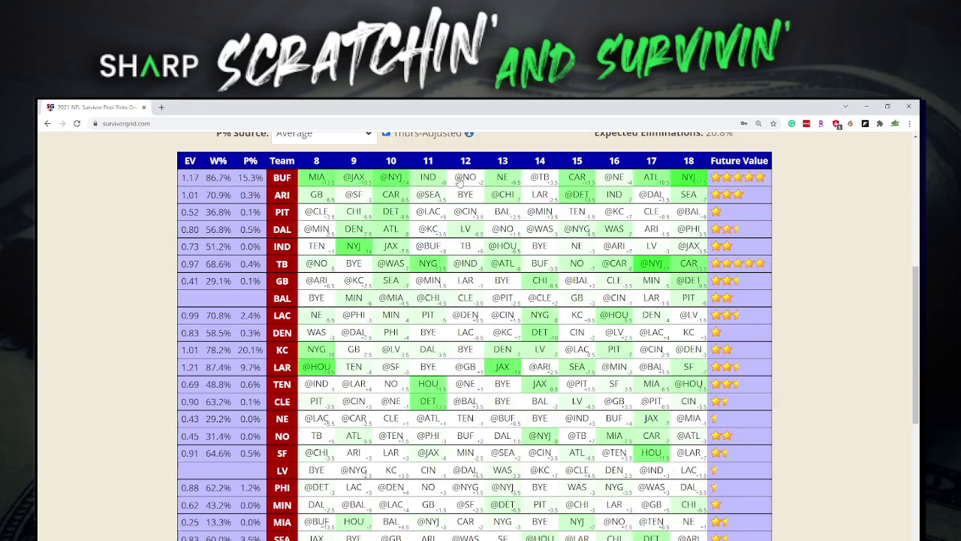
{"action": "left_click", "coordinate": [430, 162]}
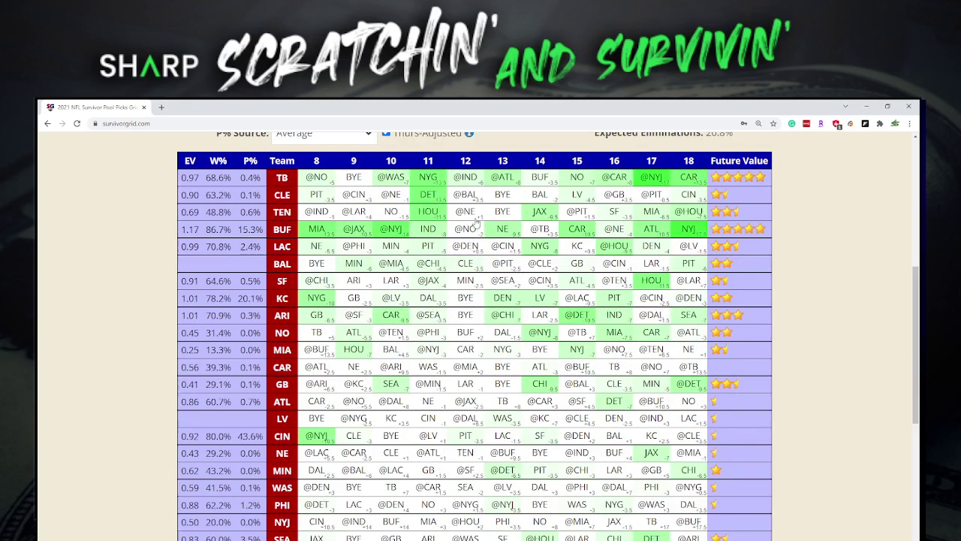
Sort the survivor grid by week 12 and then by week 8, with the biggest favourites first
{"action": "left_click", "coordinate": [470, 163]}
{"action": "left_click", "coordinate": [471, 163]}
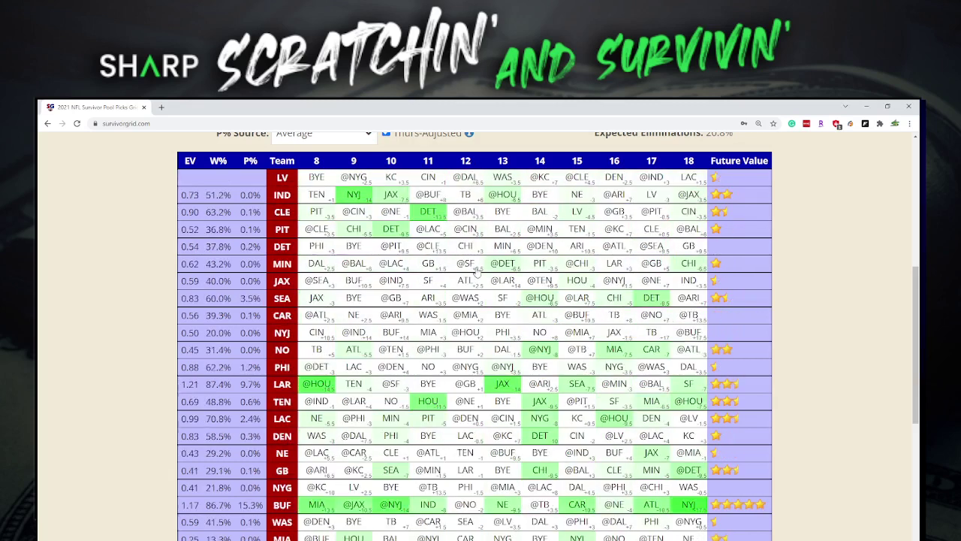
{"action": "left_click", "coordinate": [465, 163]}
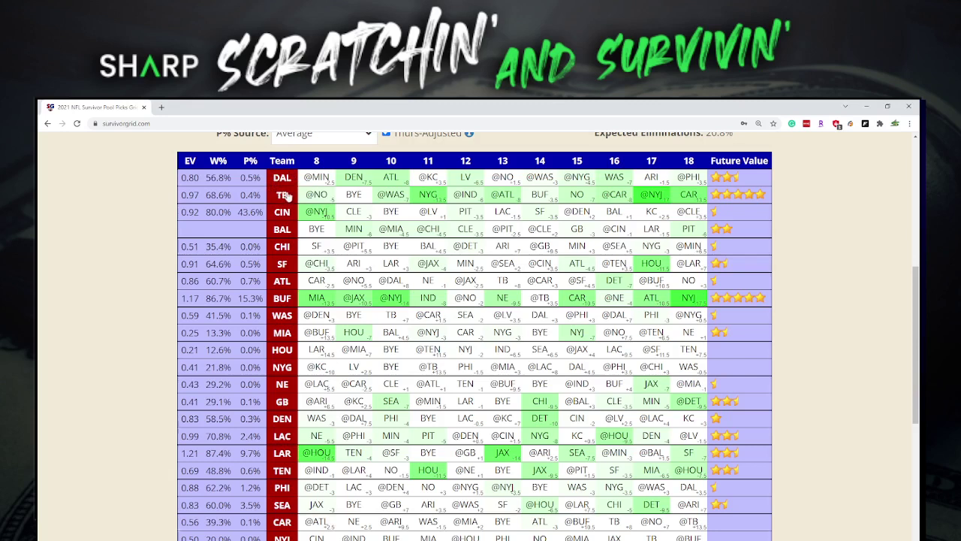
{"action": "left_click", "coordinate": [317, 162]}
{"action": "left_click", "coordinate": [316, 162]}
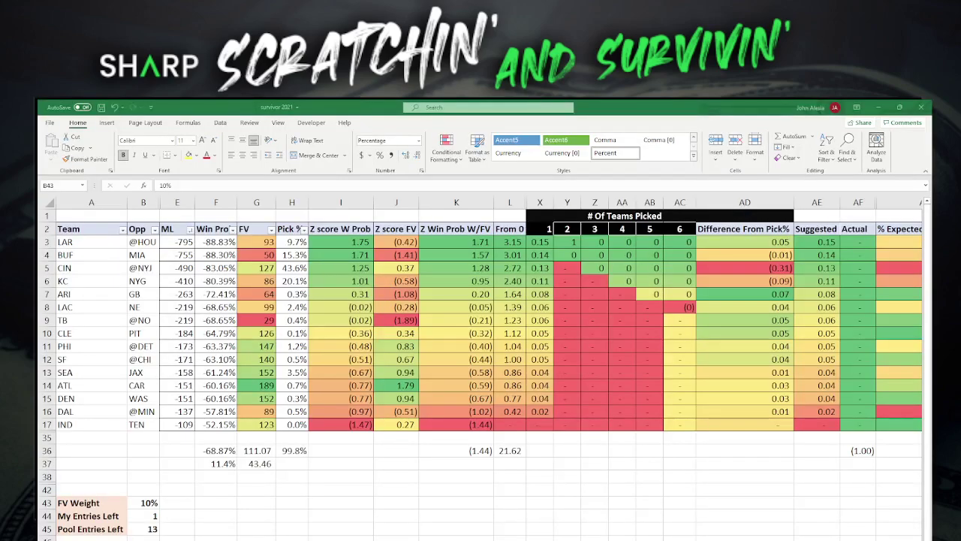
Switch to the survivor 2021 workbook in Excel and inspect LAR's two-team allocation and Z Win Prob W/FV formula
{"action": "key", "text": "alt+Tab"}
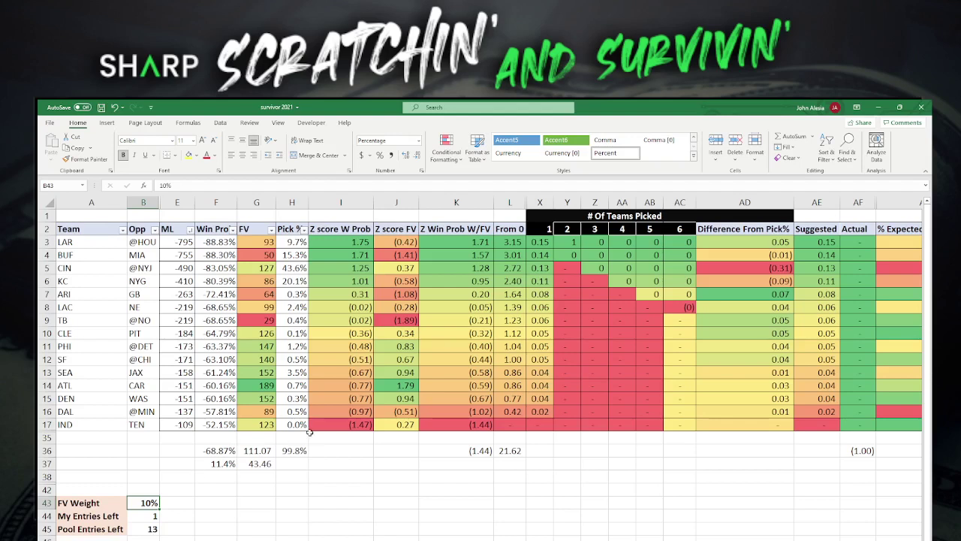
{"action": "left_click", "coordinate": [567, 243]}
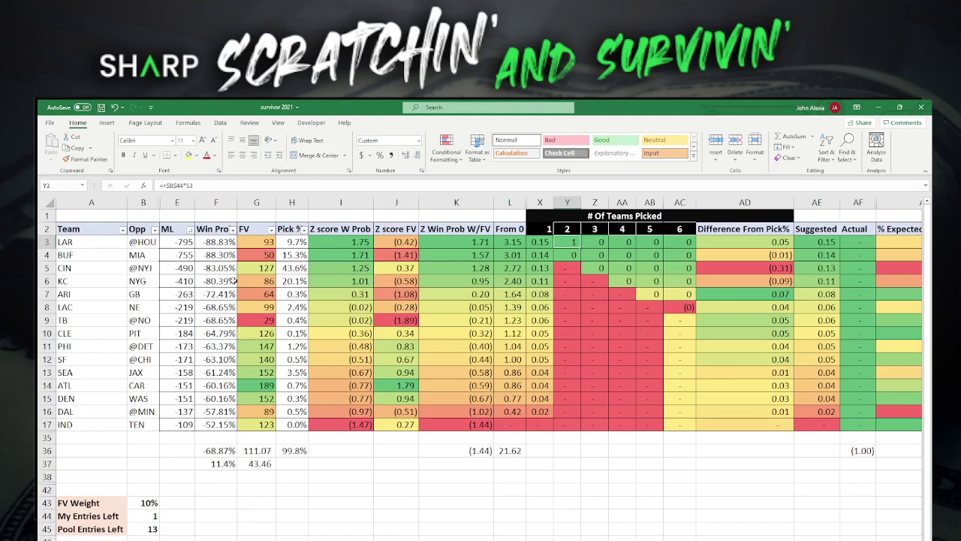
{"action": "left_click_drag", "start_coordinate": [477, 242], "coordinate": [485, 281]}
{"action": "left_click", "coordinate": [486, 244]}
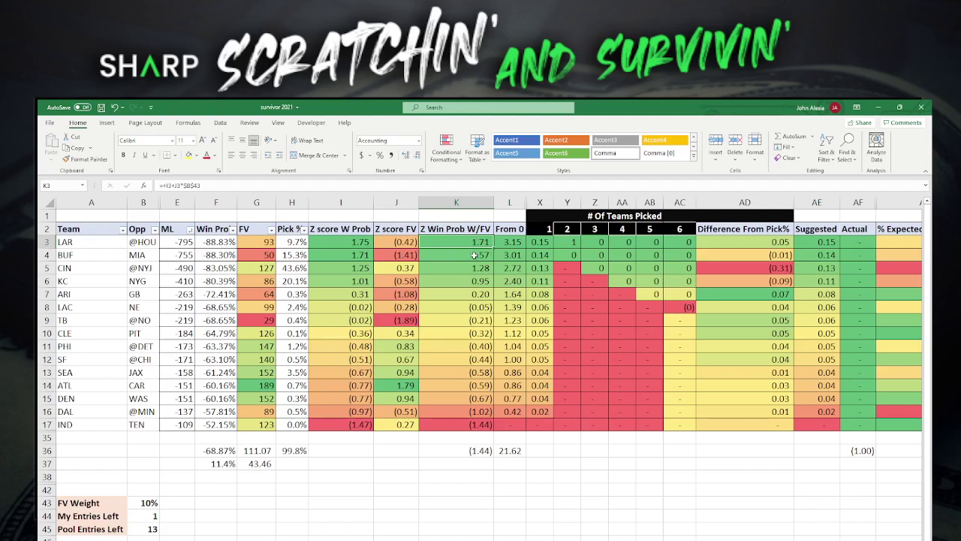
Inspect the FV Weight and the Z Win Prob W/FV formulas for LAR, BUF, CIN and KC
{"action": "left_click", "coordinate": [151, 504]}
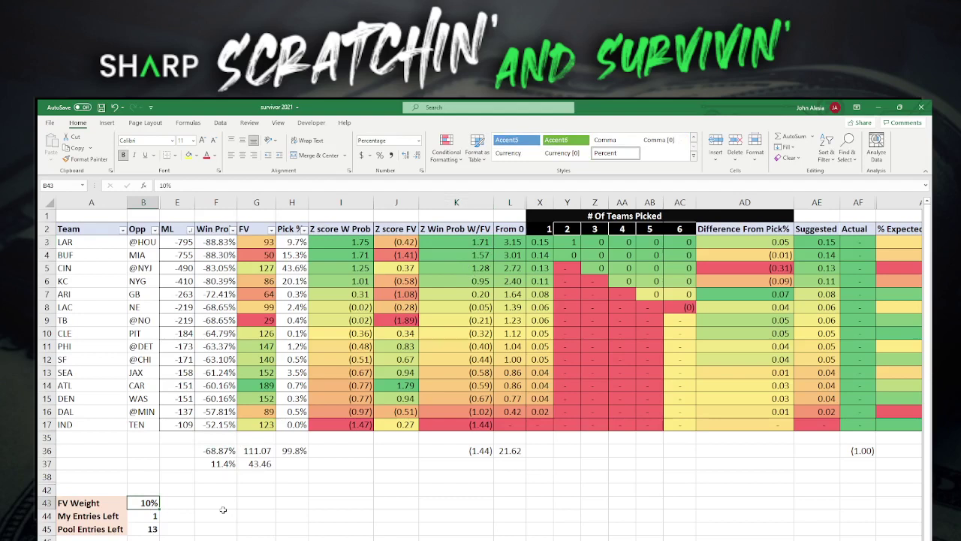
{"action": "left_click", "coordinate": [448, 244]}
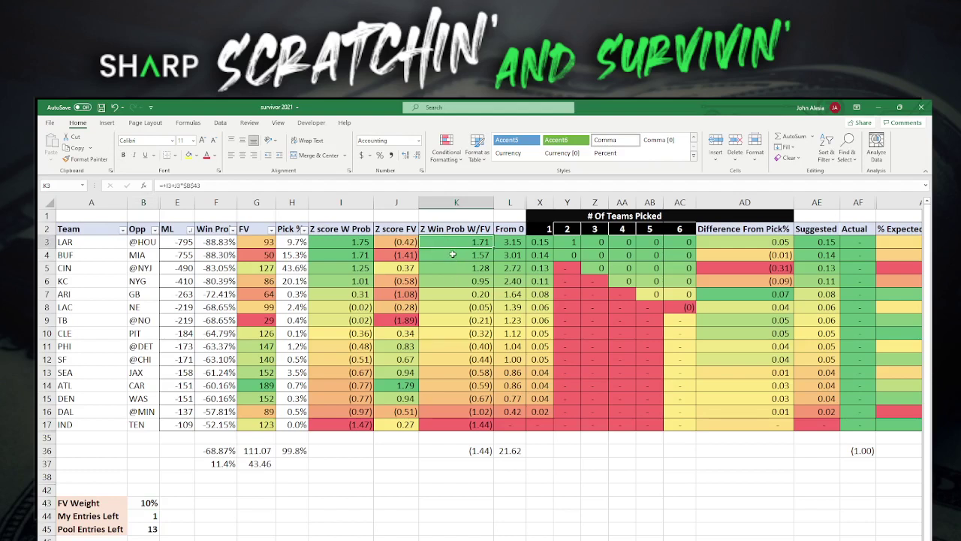
{"action": "left_click", "coordinate": [454, 256]}
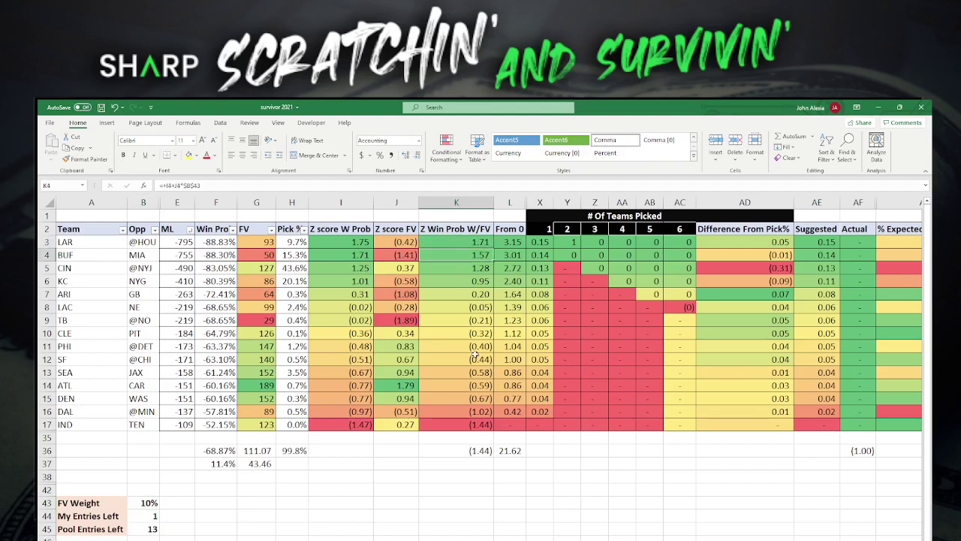
{"action": "left_click", "coordinate": [456, 268]}
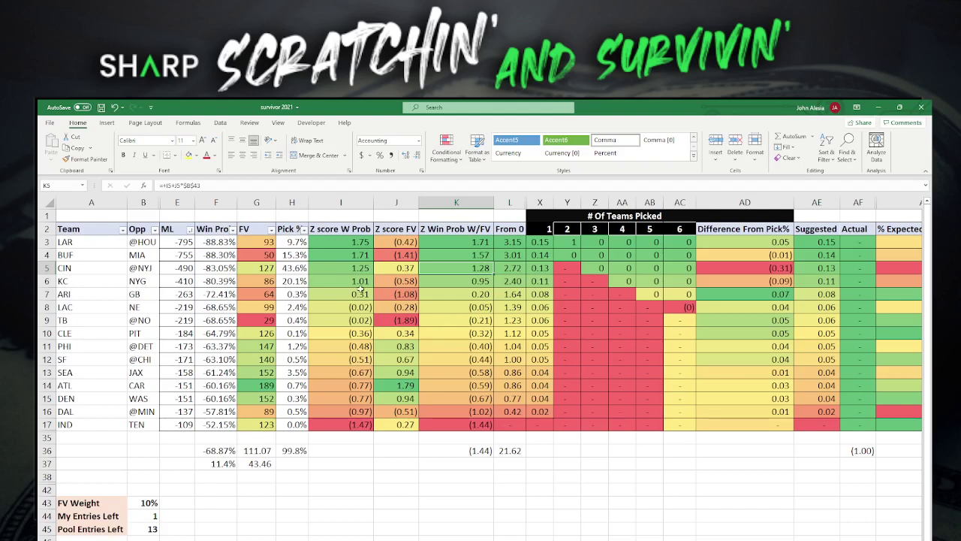
{"action": "left_click", "coordinate": [455, 281]}
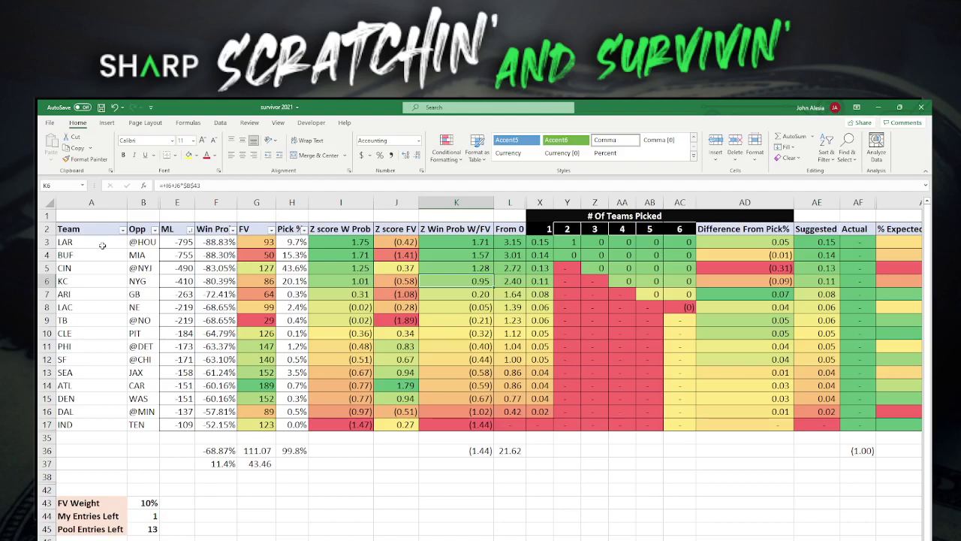
Inspect LAR's Pick % formula and the Z score W Prob formulas for LAR, BUF, CIN and KC
{"action": "left_click", "coordinate": [288, 241]}
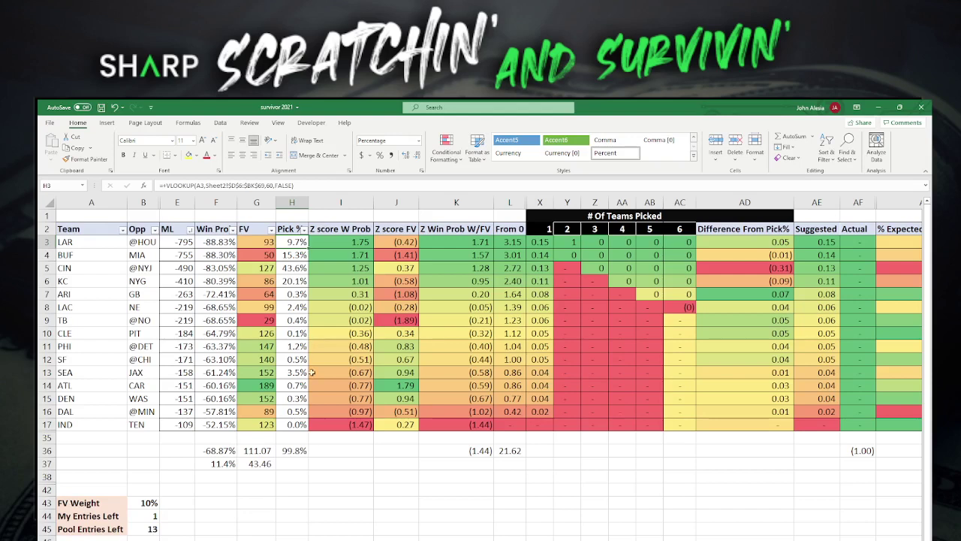
{"action": "left_click", "coordinate": [339, 265]}
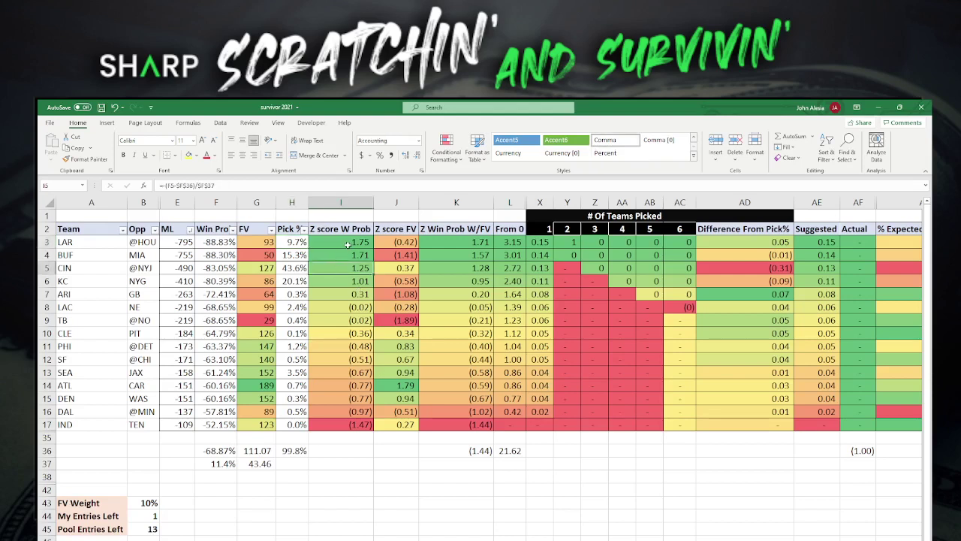
{"action": "left_click", "coordinate": [349, 243]}
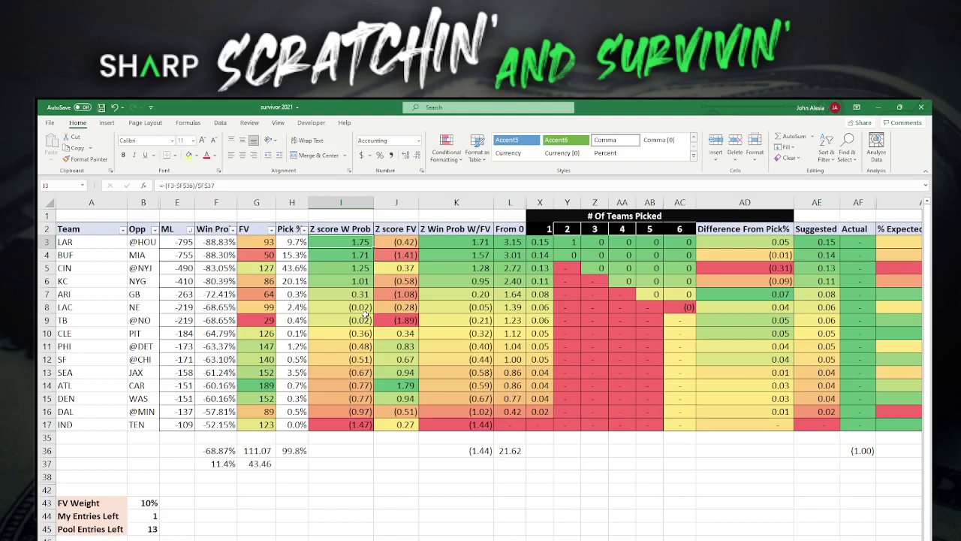
{"action": "left_click", "coordinate": [346, 253]}
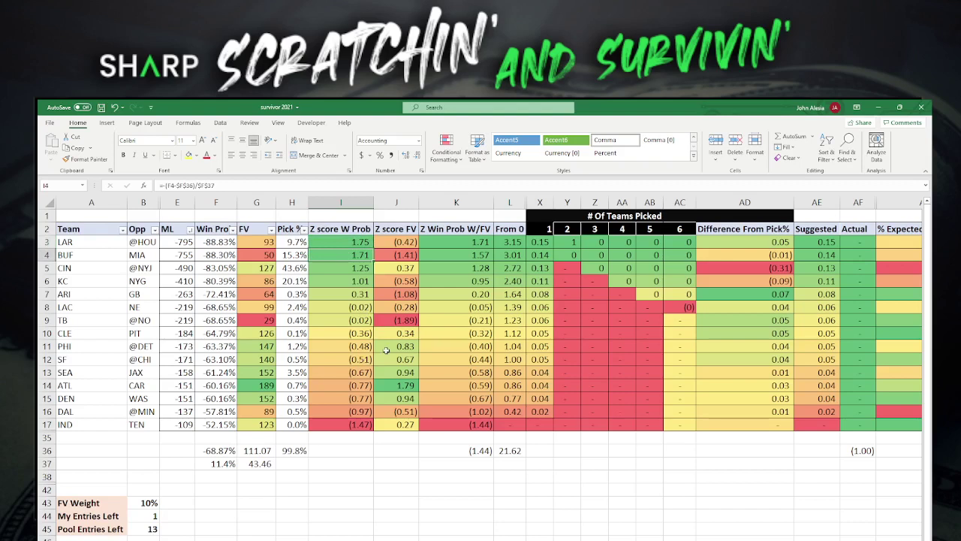
{"action": "left_click", "coordinate": [340, 281]}
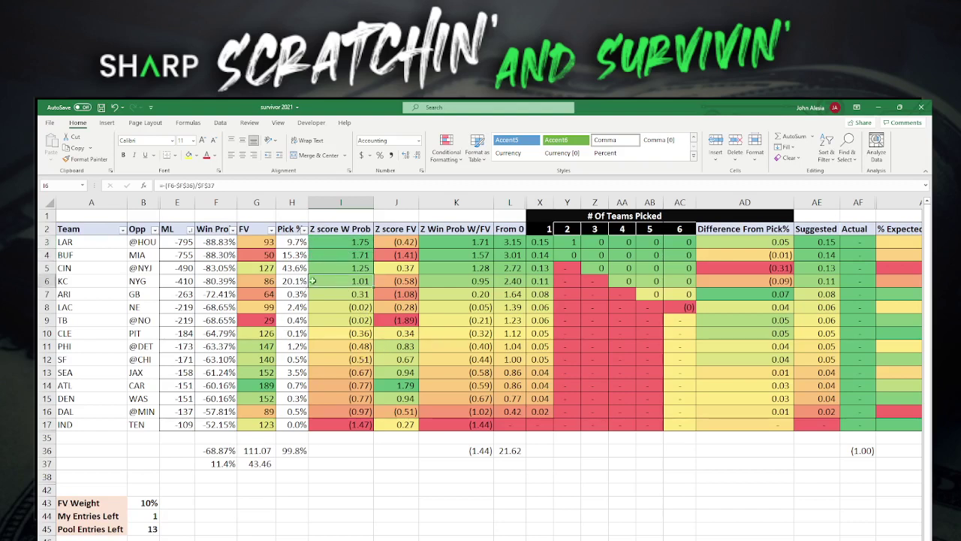
{"action": "left_click", "coordinate": [336, 268]}
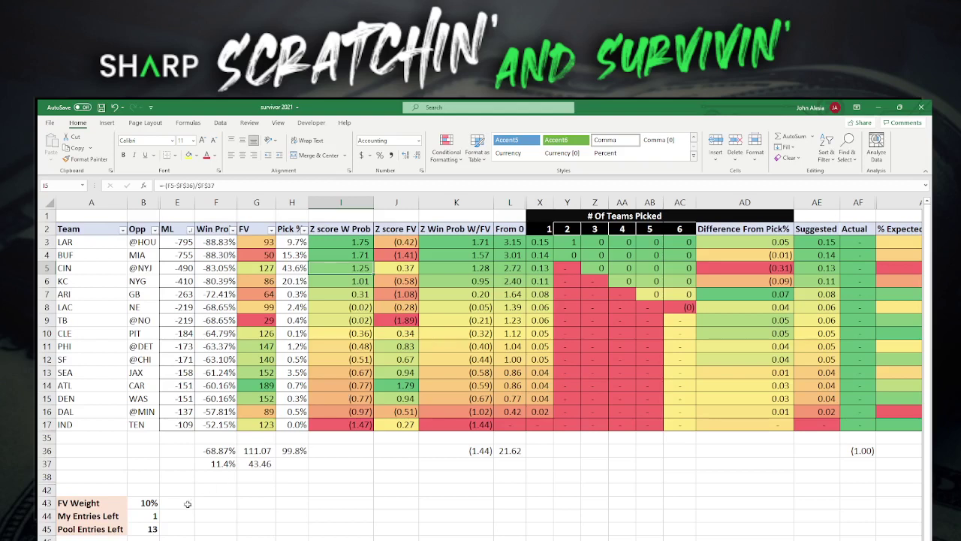
Set the FV Weight to 40%
{"action": "left_click", "coordinate": [147, 503]}
{"action": "type", "text": "40"}
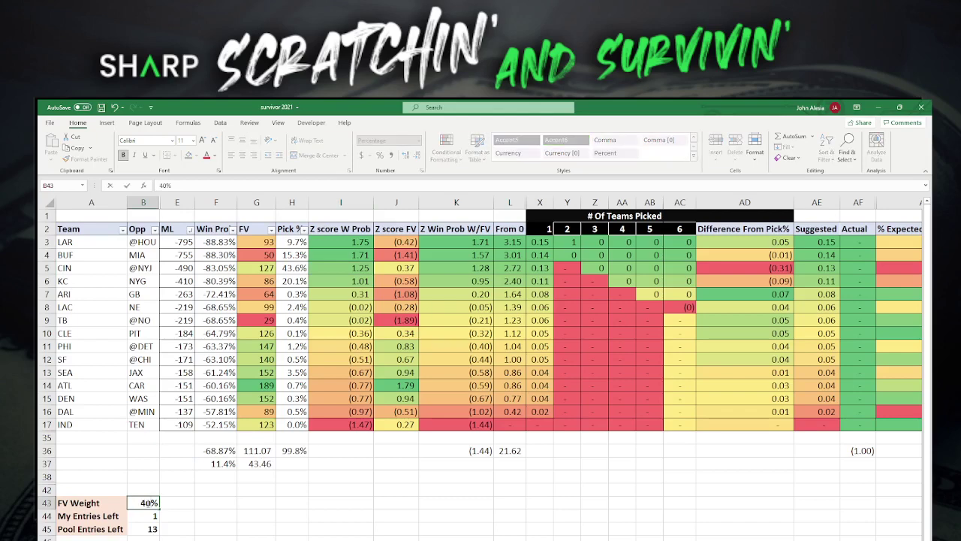
{"action": "key", "text": "Return"}
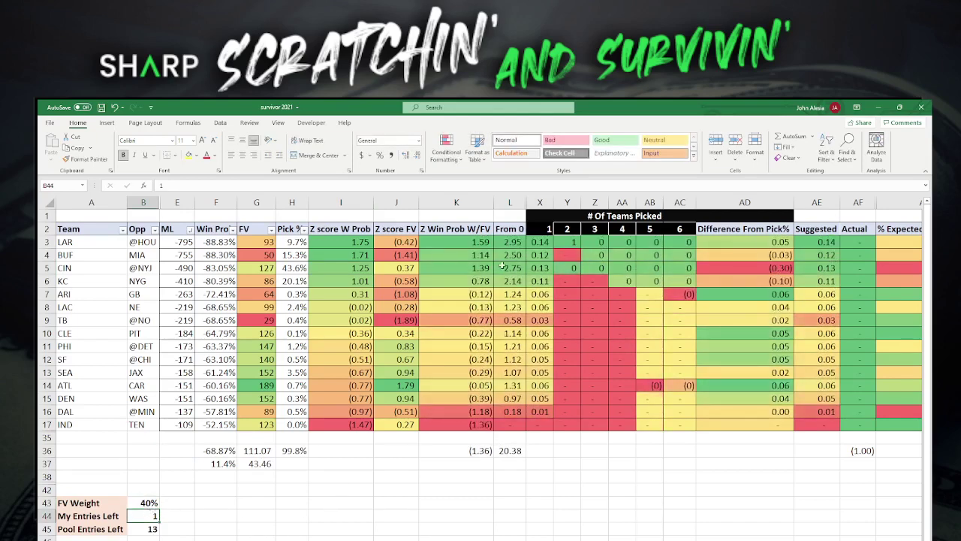
Compare the two-team allocations and Z Win Prob W/FV scores of LAR and CIN
{"action": "left_click", "coordinate": [571, 246]}
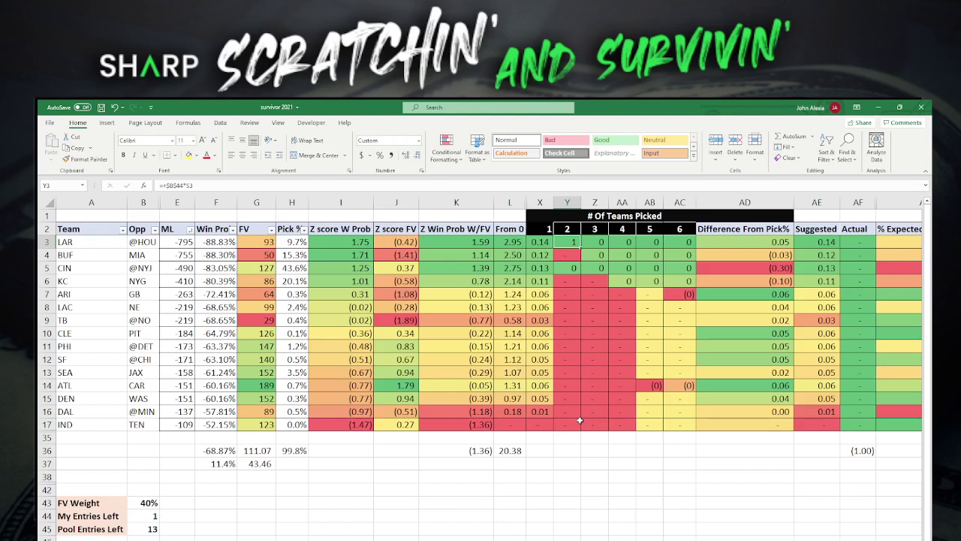
{"action": "left_click", "coordinate": [569, 270]}
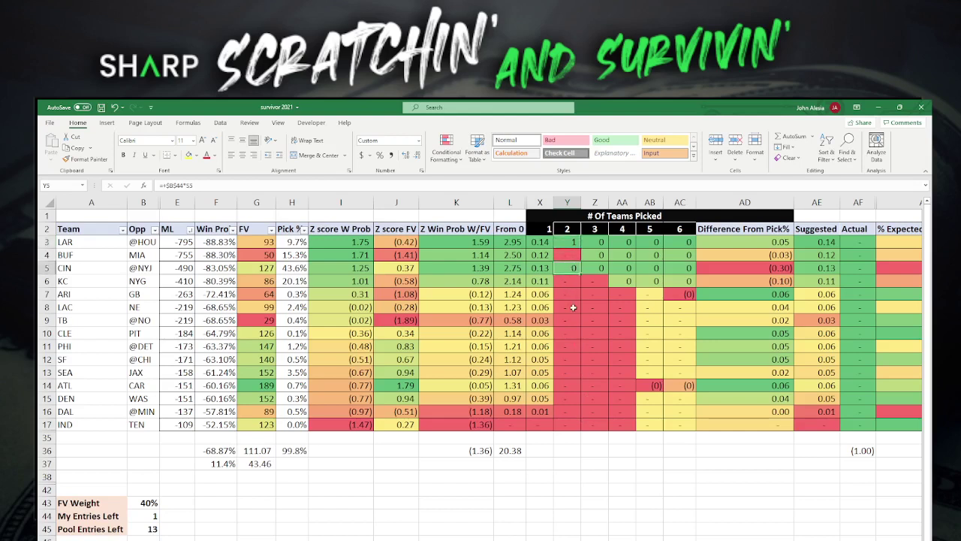
{"action": "left_click", "coordinate": [484, 269]}
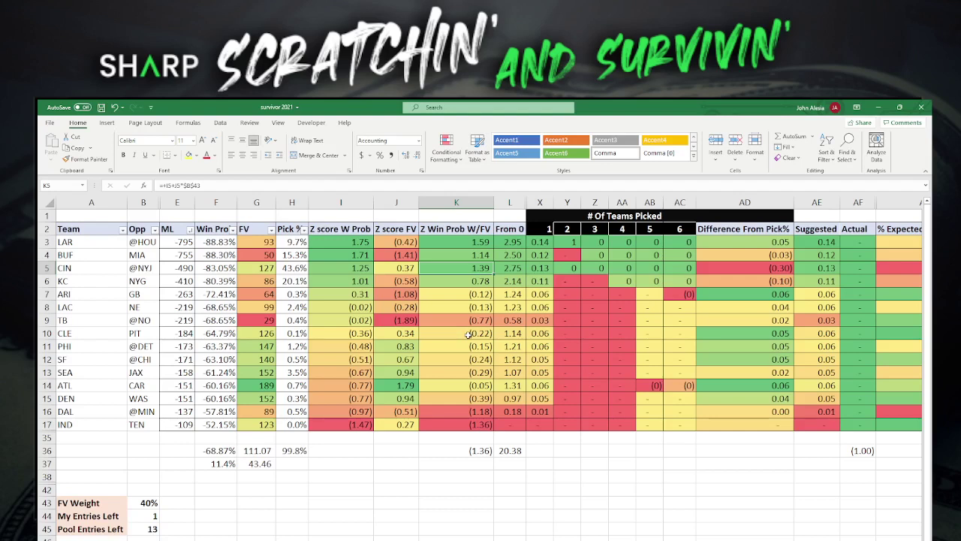
{"action": "left_click", "coordinate": [441, 243]}
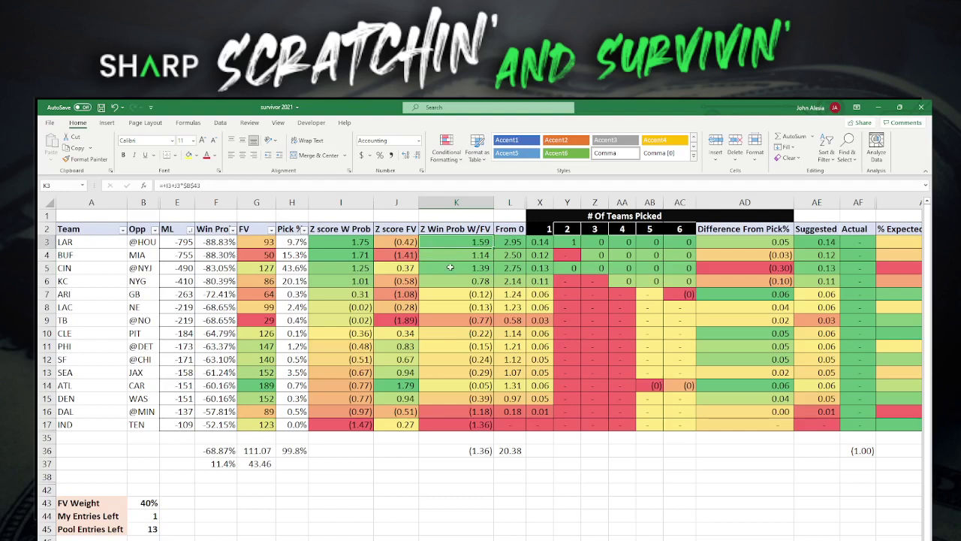
Compare the team rows for BUF, CIN and KC as pick candidates
{"action": "left_click", "coordinate": [99, 253]}
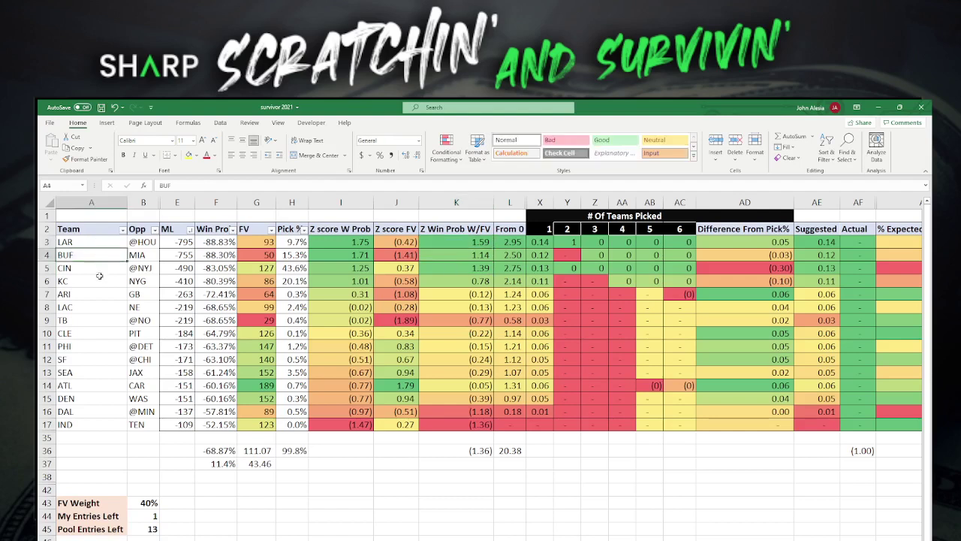
{"action": "key", "text": "Down"}
{"action": "key", "text": "Down"}
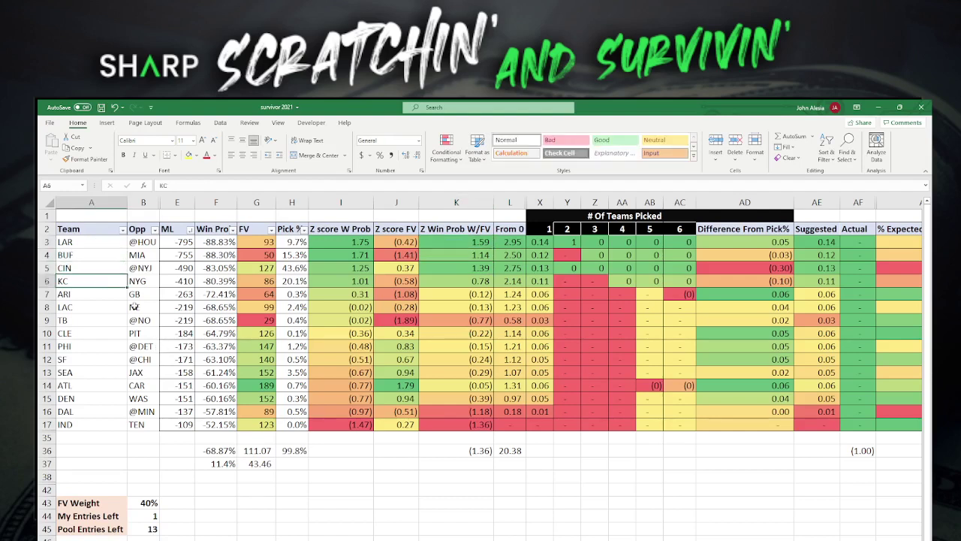
{"action": "left_click", "coordinate": [106, 269]}
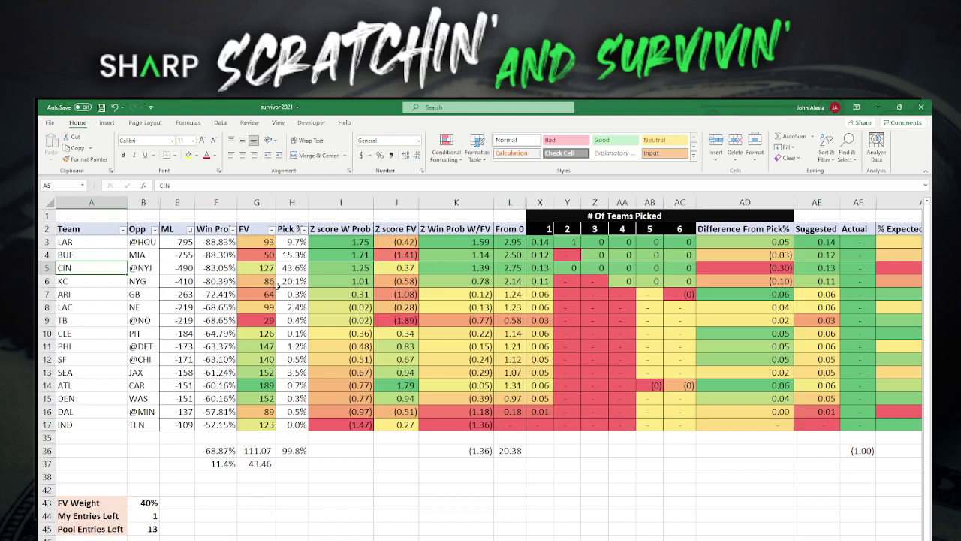
{"action": "left_click", "coordinate": [71, 284]}
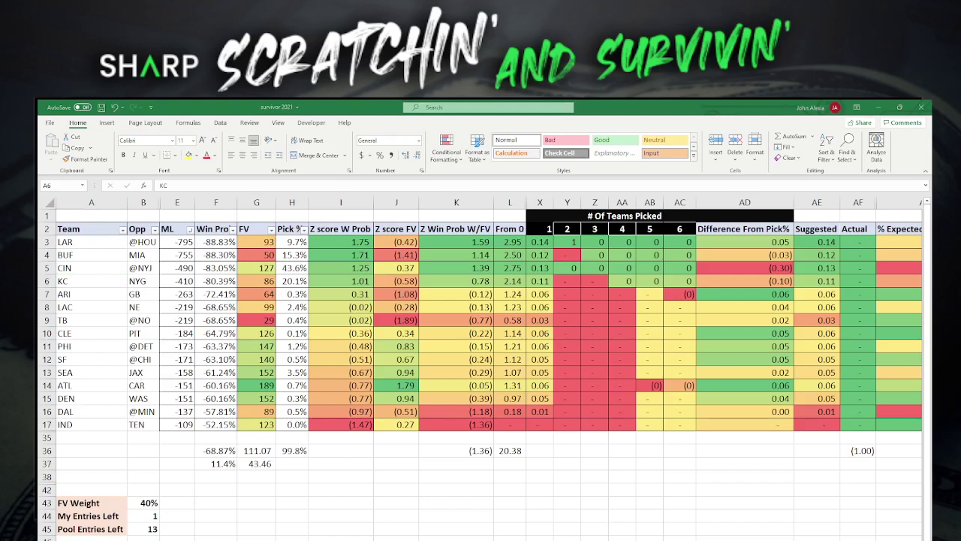
Switch back to the survivor grid in the browser and sort it by week 9, biggest favourites first
{"action": "key", "text": "alt+Tab"}
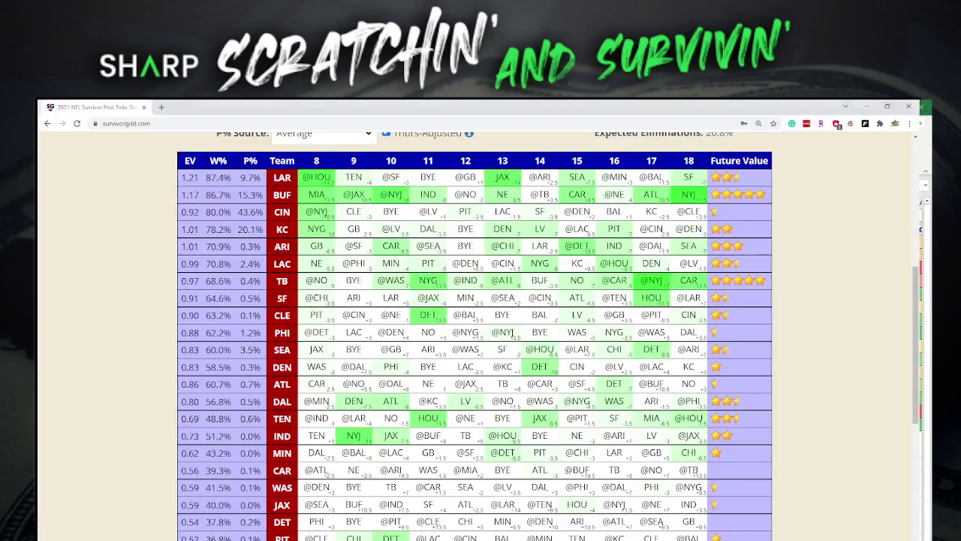
{"action": "left_click", "coordinate": [352, 161]}
{"action": "left_click", "coordinate": [353, 161]}
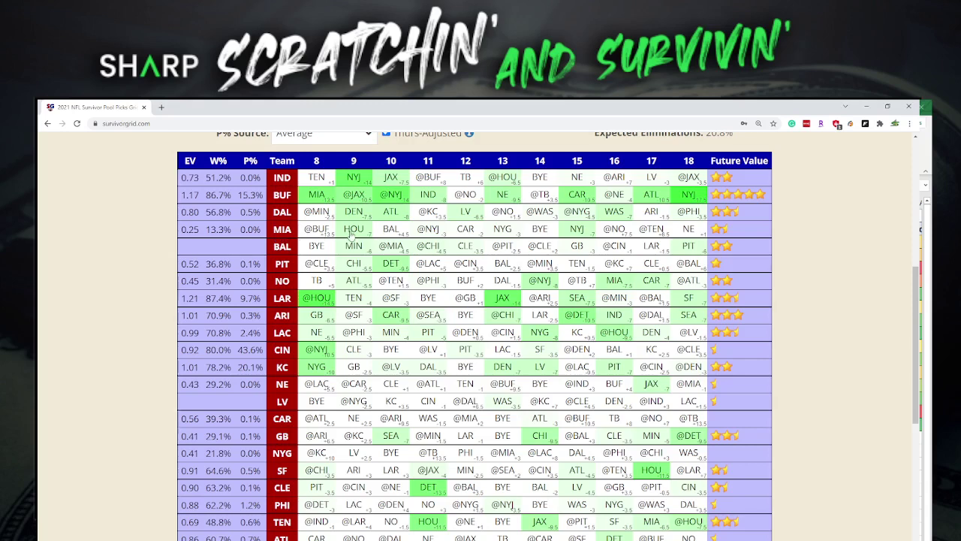
Sort the survivor grid by week 8, biggest favourites first
{"action": "left_click", "coordinate": [316, 163]}
{"action": "left_click", "coordinate": [316, 163]}
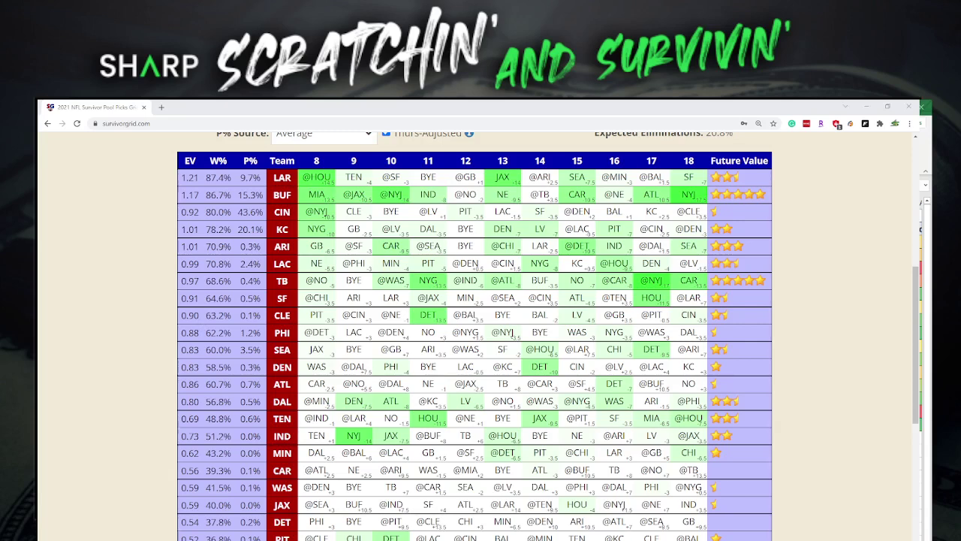
Switch to the survivor workbook in Excel and set My Entries Left to 24 and Pool Entries Left to 2700
{"action": "key", "text": "alt+Tab"}
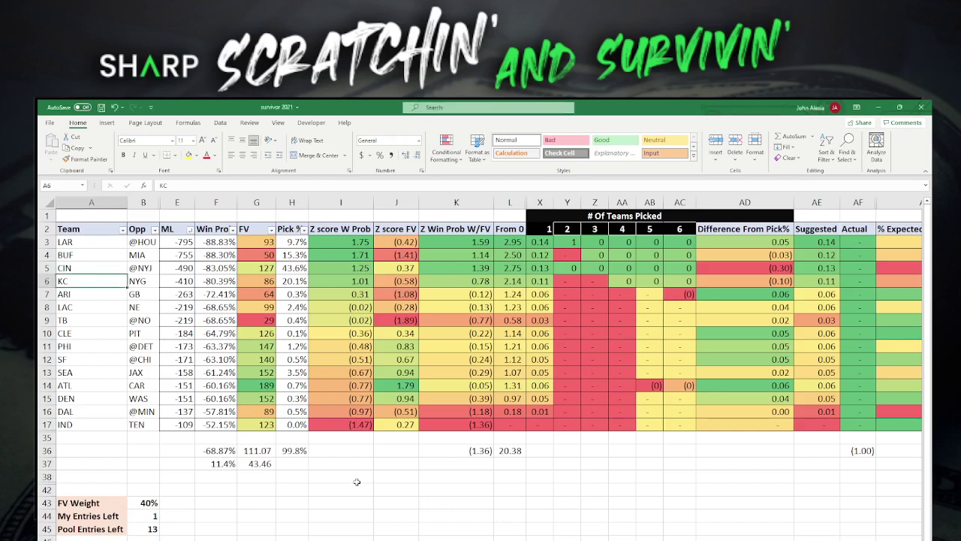
{"action": "left_click", "coordinate": [147, 514]}
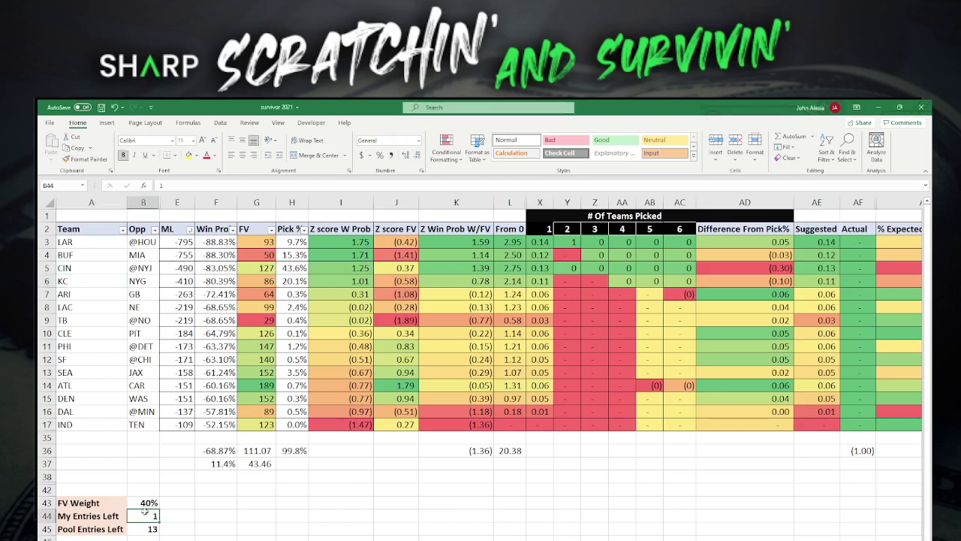
{"action": "type", "text": "24"}
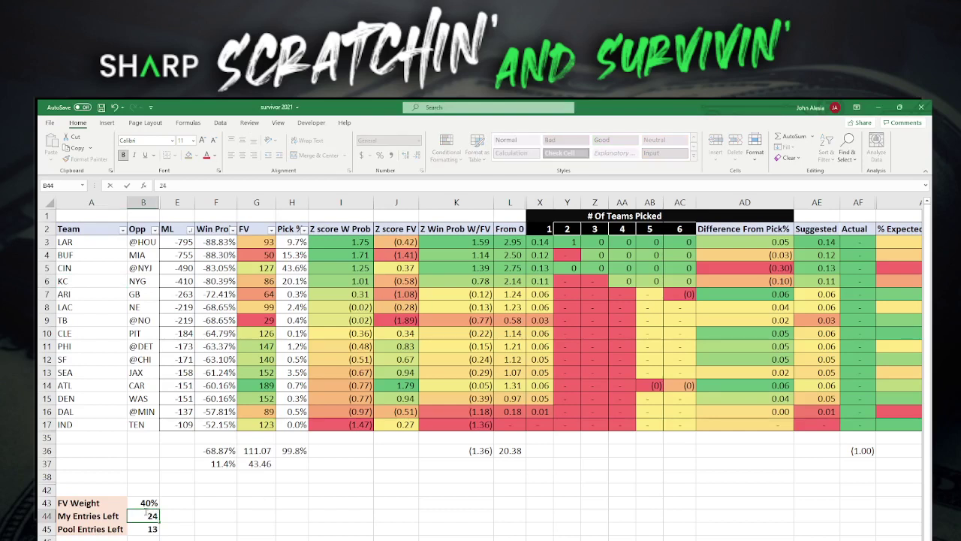
{"action": "key", "text": "Return"}
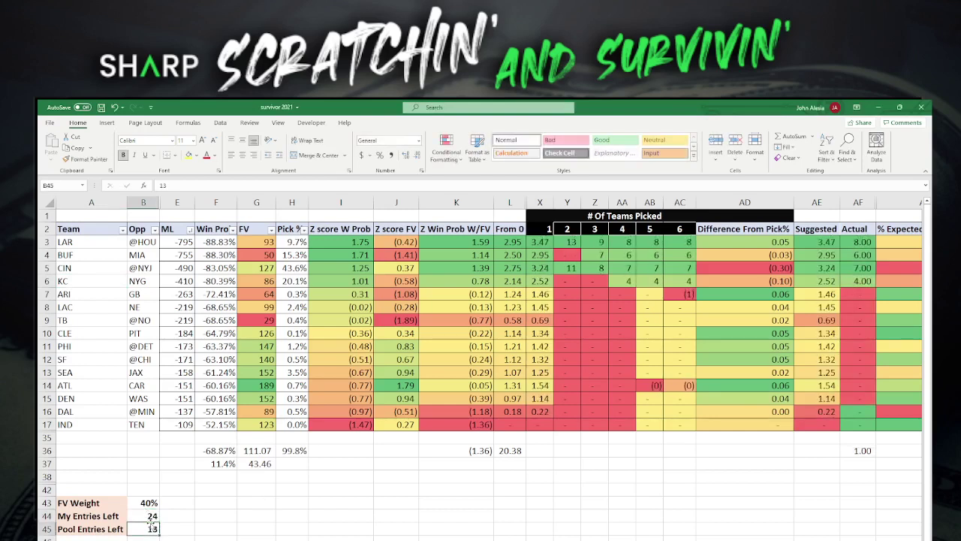
{"action": "type", "text": "2700"}
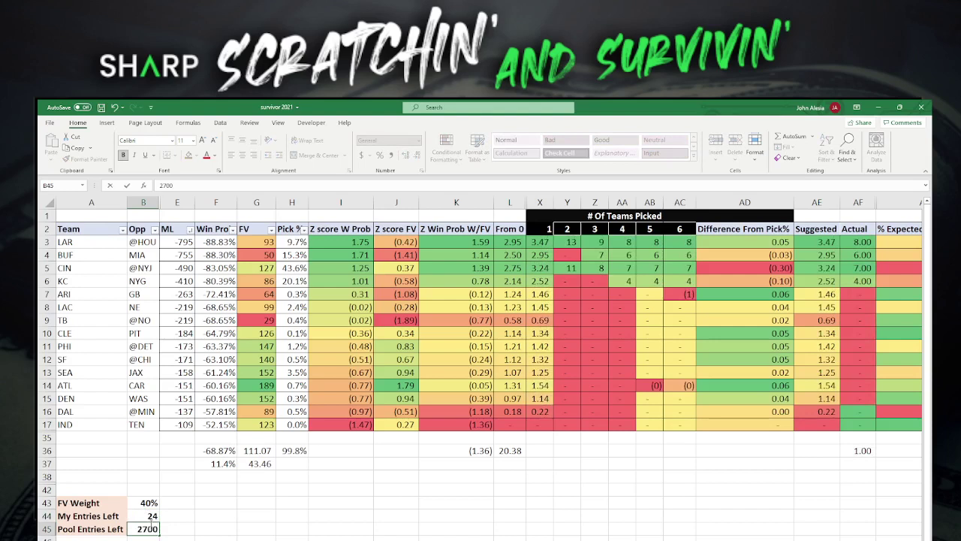
{"action": "key", "text": "Return"}
{"action": "left_click", "coordinate": [300, 500]}
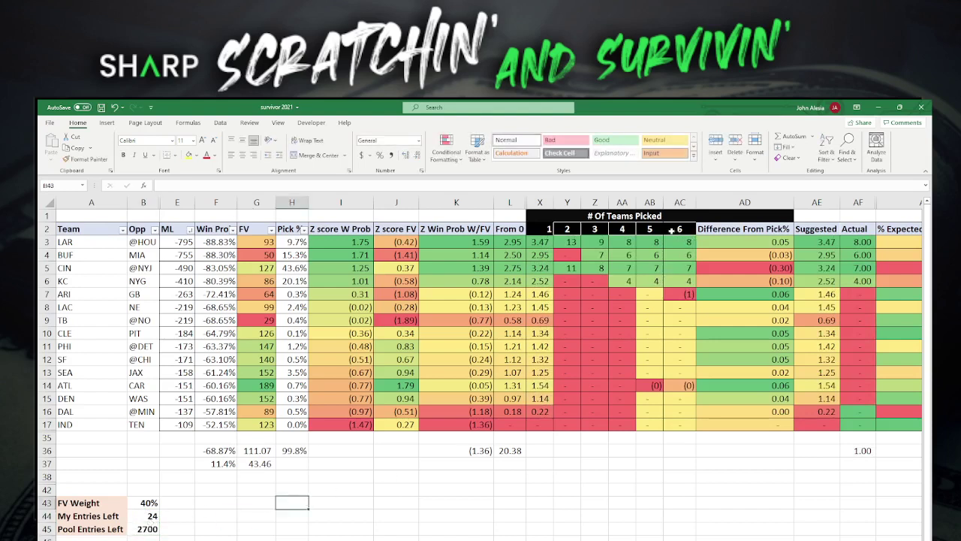
Check ARI's six-team allocation and compare its Z Win Prob W/FV score with those of LAR, BUF, CIN and KC
{"action": "left_click", "coordinate": [142, 502]}
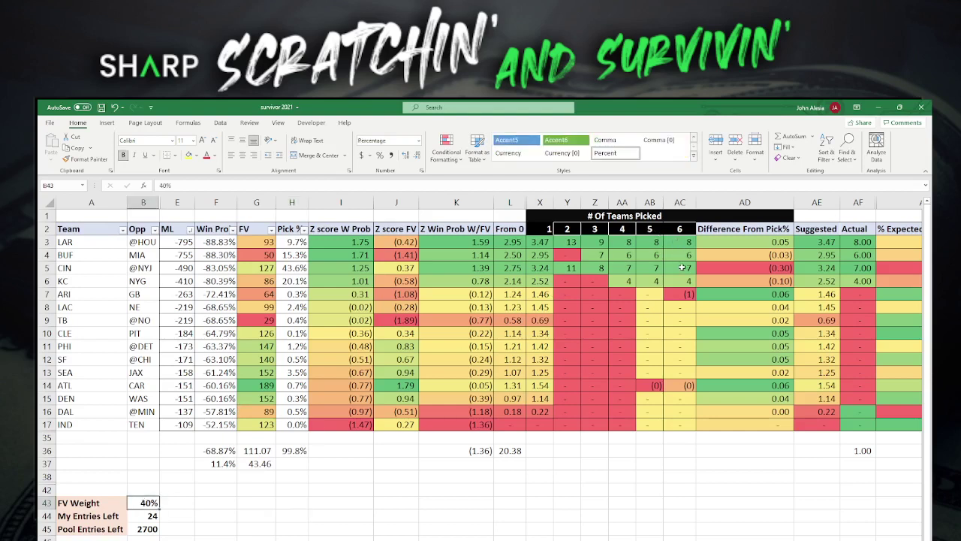
{"action": "mouse_move", "coordinate": [687, 293]}
{"action": "left_mouse_down"}
{"action": "mouse_move", "coordinate": [687, 317]}
{"action": "mouse_move", "coordinate": [683, 294]}
{"action": "left_mouse_up"}
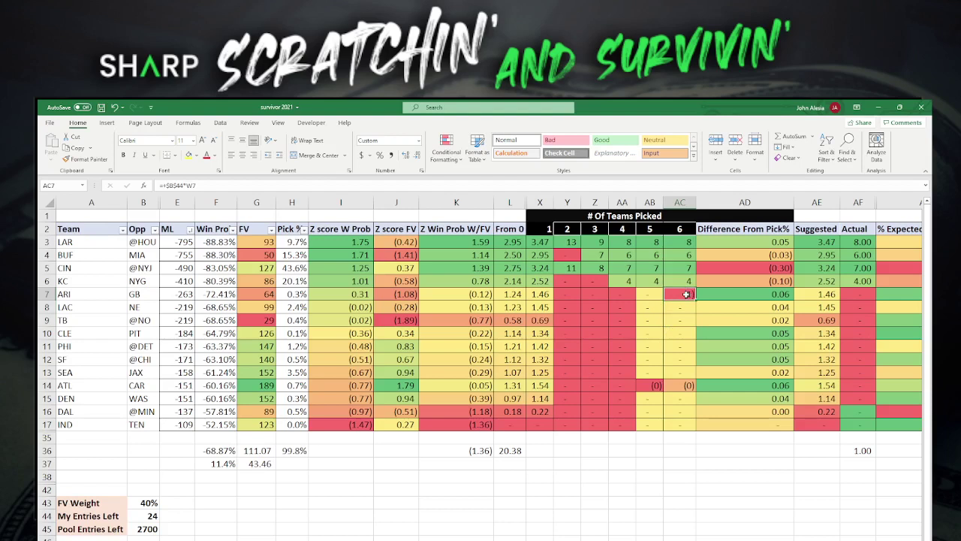
{"action": "left_click", "coordinate": [363, 244]}
{"action": "left_click_drag", "start_coordinate": [366, 248], "coordinate": [361, 270]}
{"action": "mouse_move", "coordinate": [458, 242]}
{"action": "left_mouse_down"}
{"action": "mouse_move", "coordinate": [466, 295]}
{"action": "mouse_move", "coordinate": [467, 240]}
{"action": "left_mouse_up"}
{"action": "left_click", "coordinate": [464, 295]}
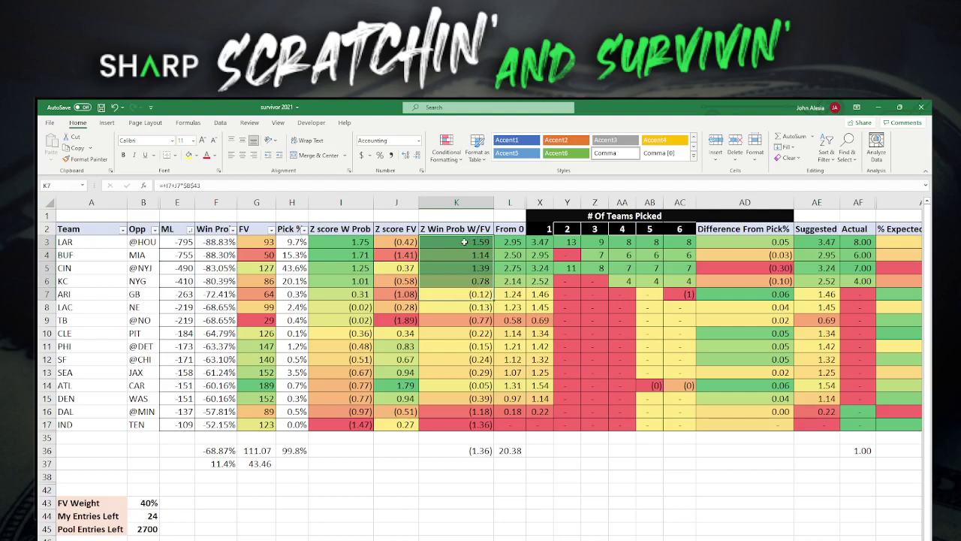
{"action": "left_click", "coordinate": [468, 294]}
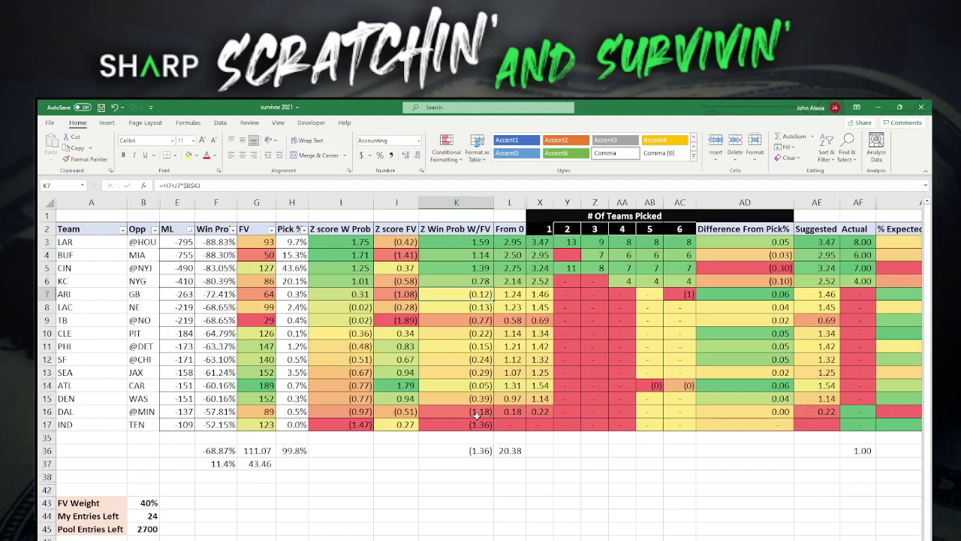
Review the My Entries Left and Pool Entries Left settings and the ARI row
{"action": "left_click", "coordinate": [138, 519]}
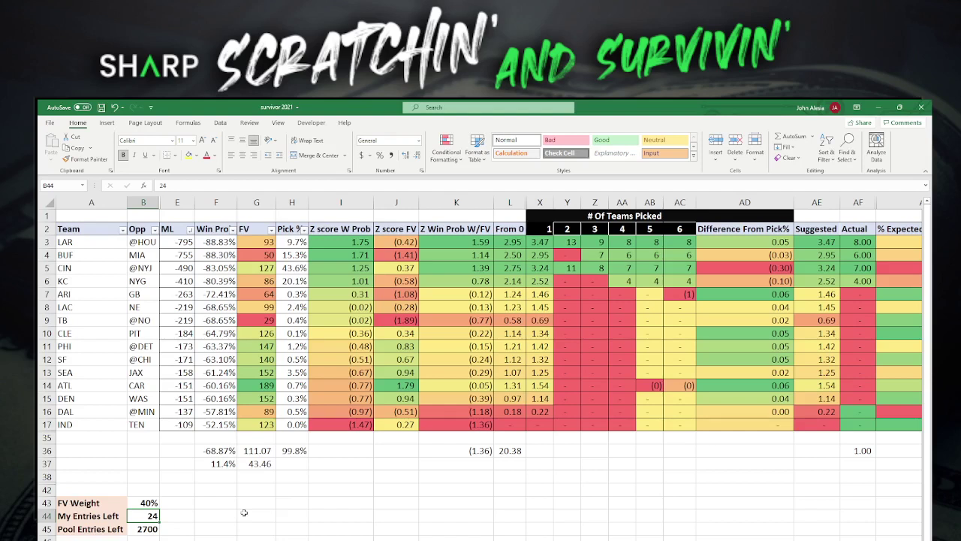
{"action": "left_click", "coordinate": [92, 296]}
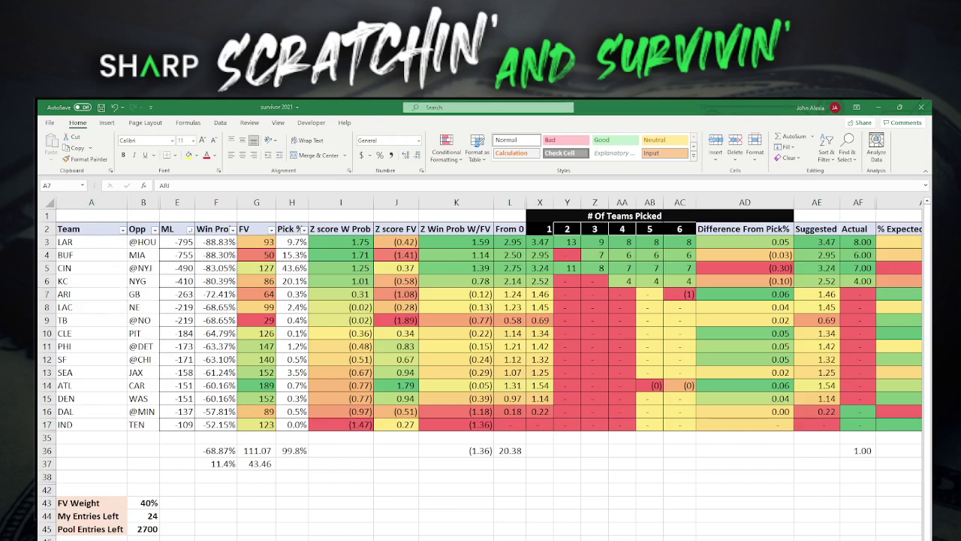
{"action": "left_click", "coordinate": [142, 529]}
{"action": "key", "text": "alt+Tab"}
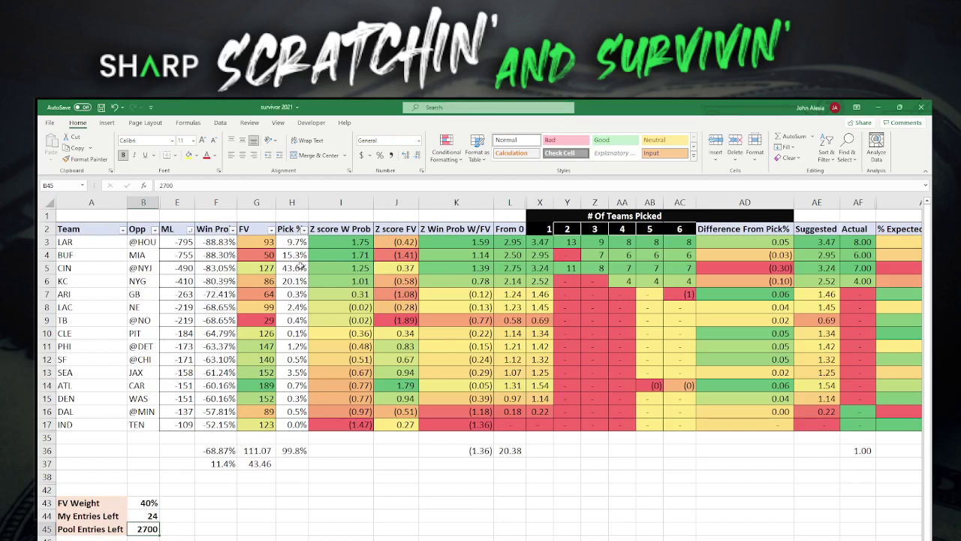
Compare the Pick % values of BUF, CIN, KC and ARI
{"action": "left_click_drag", "start_coordinate": [299, 267], "coordinate": [297, 257]}
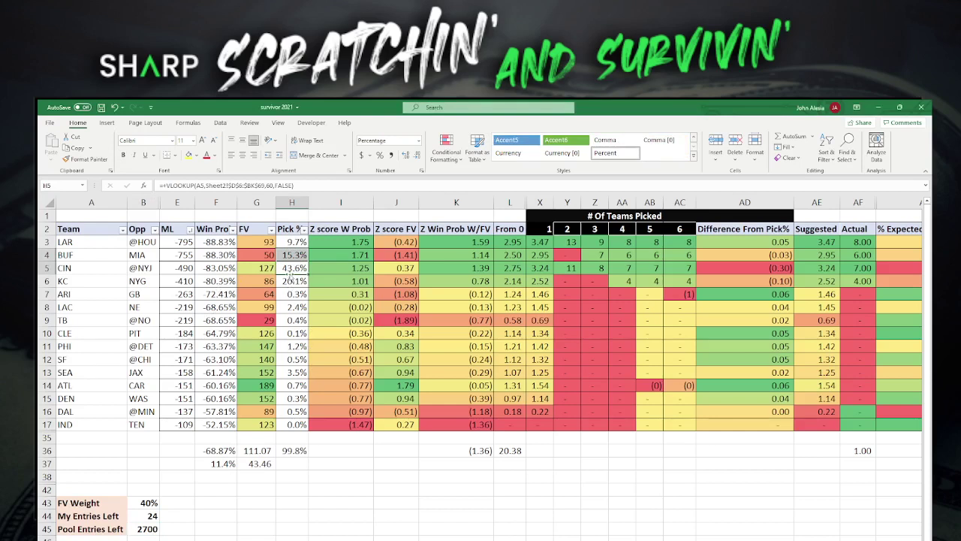
{"action": "left_click_drag", "start_coordinate": [291, 268], "coordinate": [293, 284]}
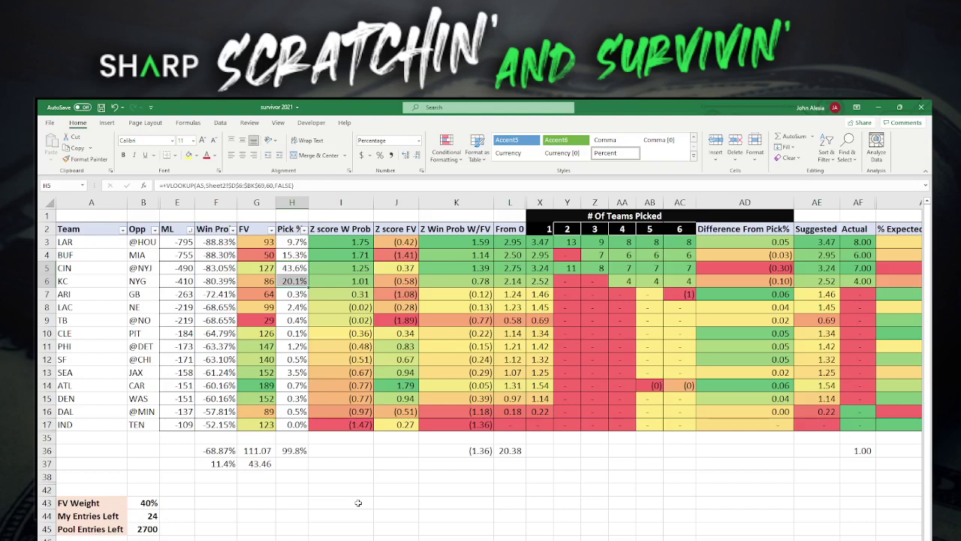
{"action": "left_click", "coordinate": [280, 294]}
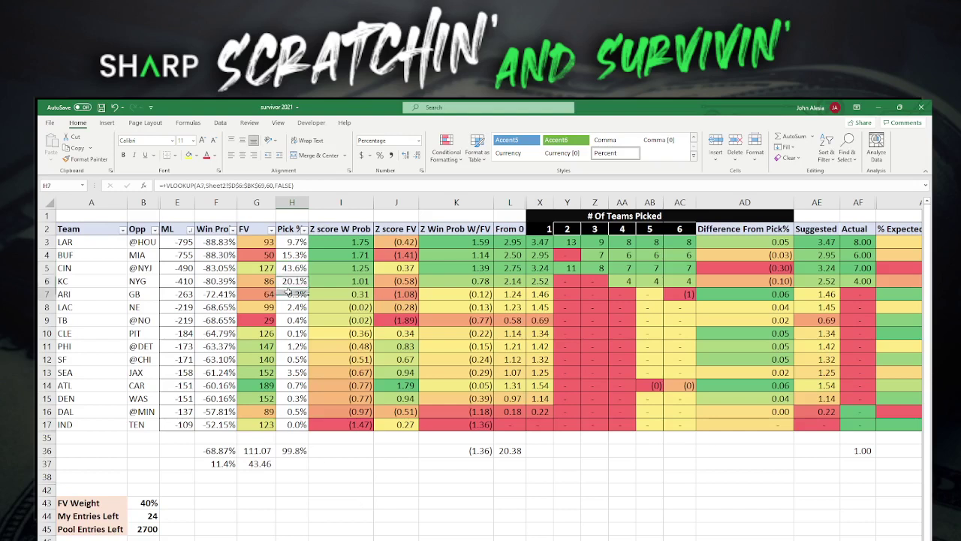